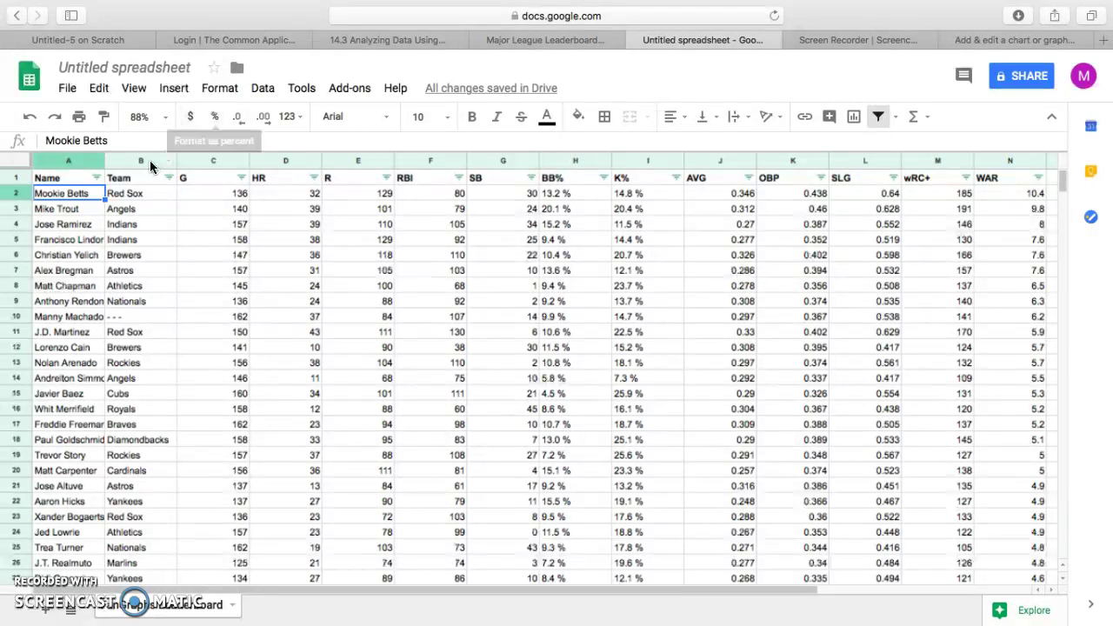
Widen the Name column to fit the full player names and sort the sheet by the R column, Z → A
{"action": "left_click_drag", "start_coordinate": [105, 164], "coordinate": [122, 167]}
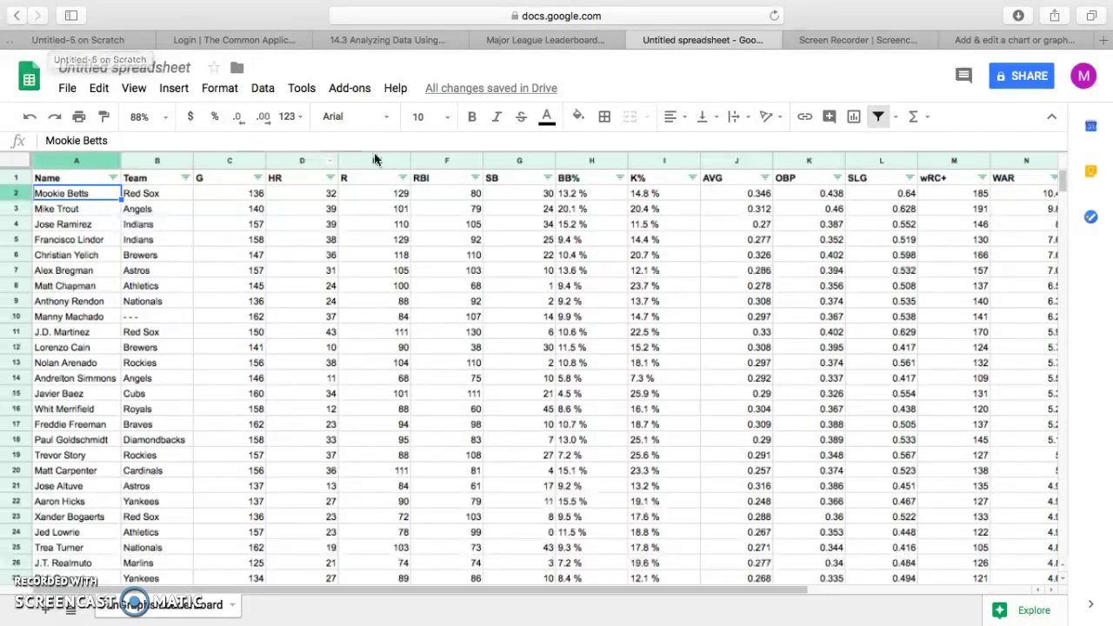
{"action": "left_click", "coordinate": [399, 161]}
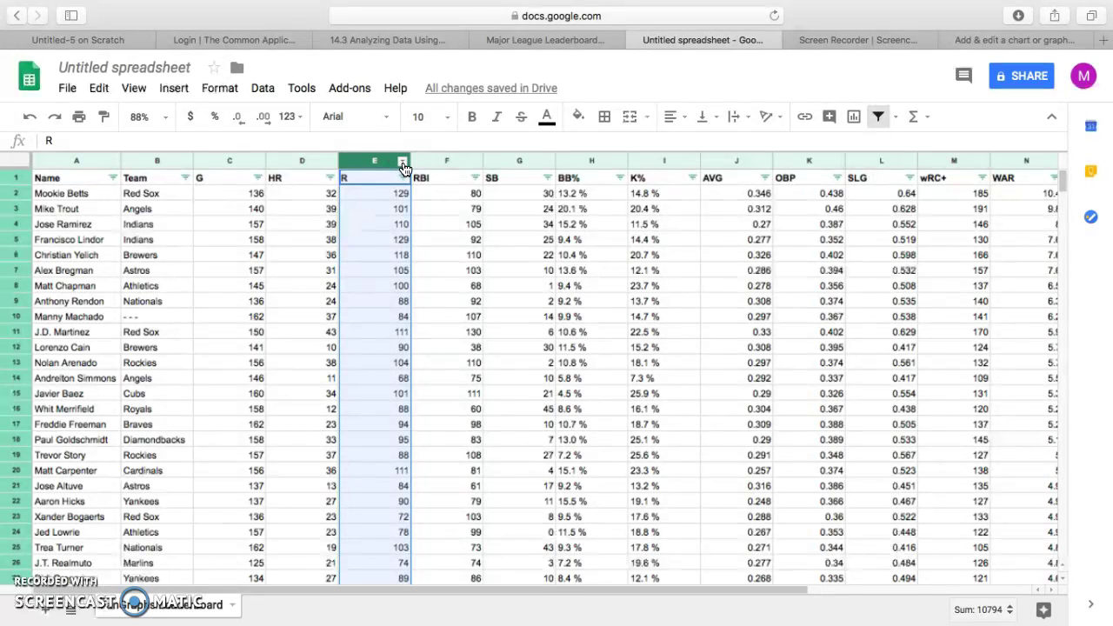
{"action": "left_click", "coordinate": [402, 164]}
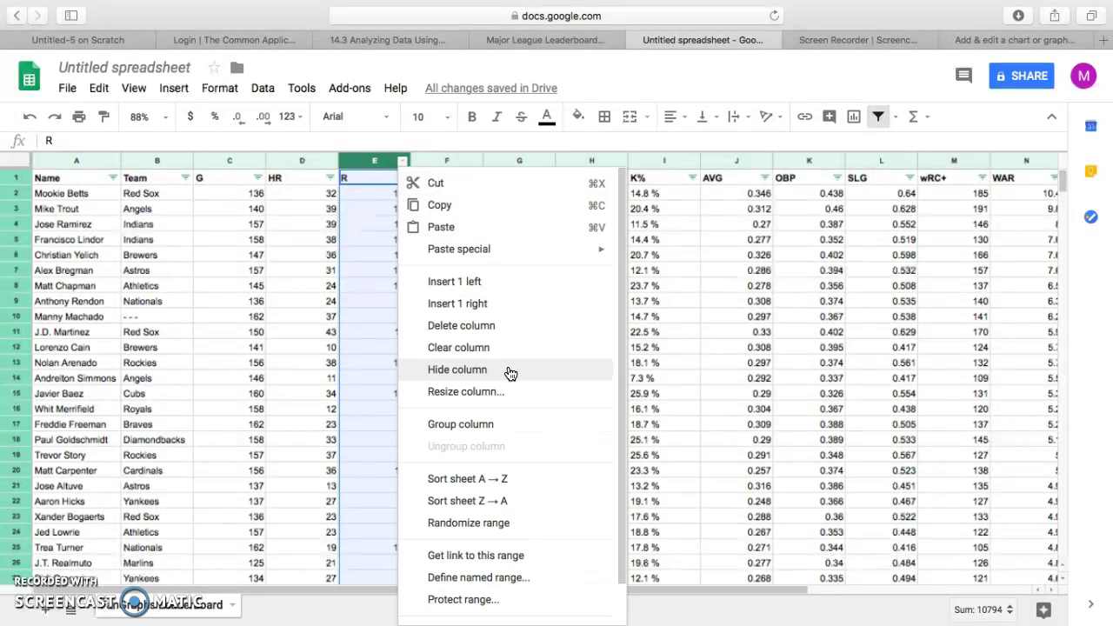
{"action": "left_click", "coordinate": [511, 508]}
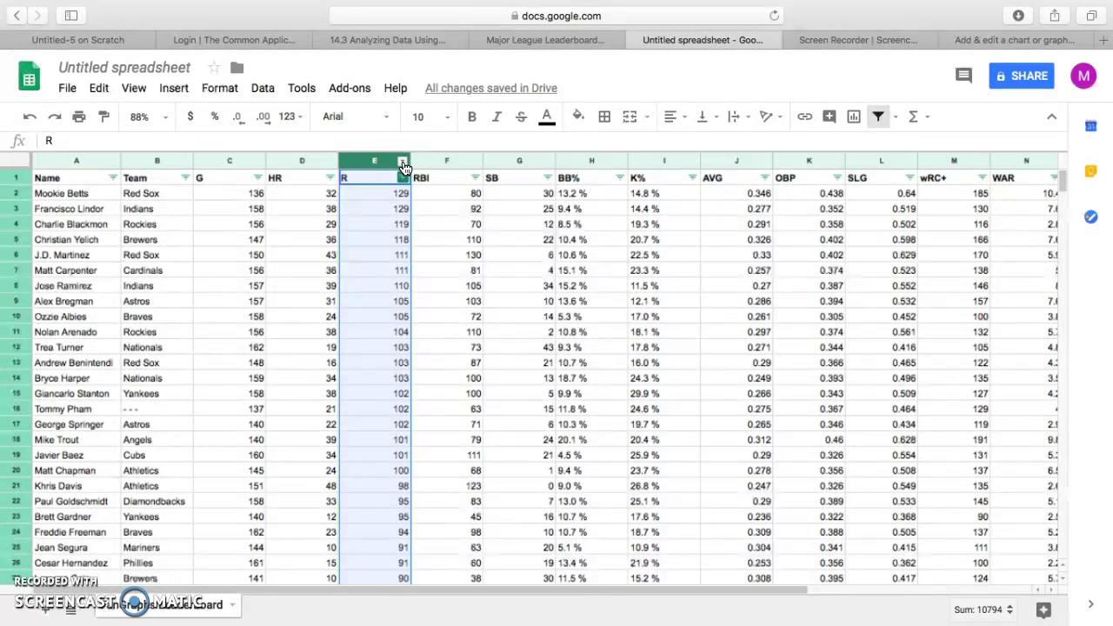
Sort the sheet by the R column in ascending order, A → Z
{"action": "left_click", "coordinate": [404, 166]}
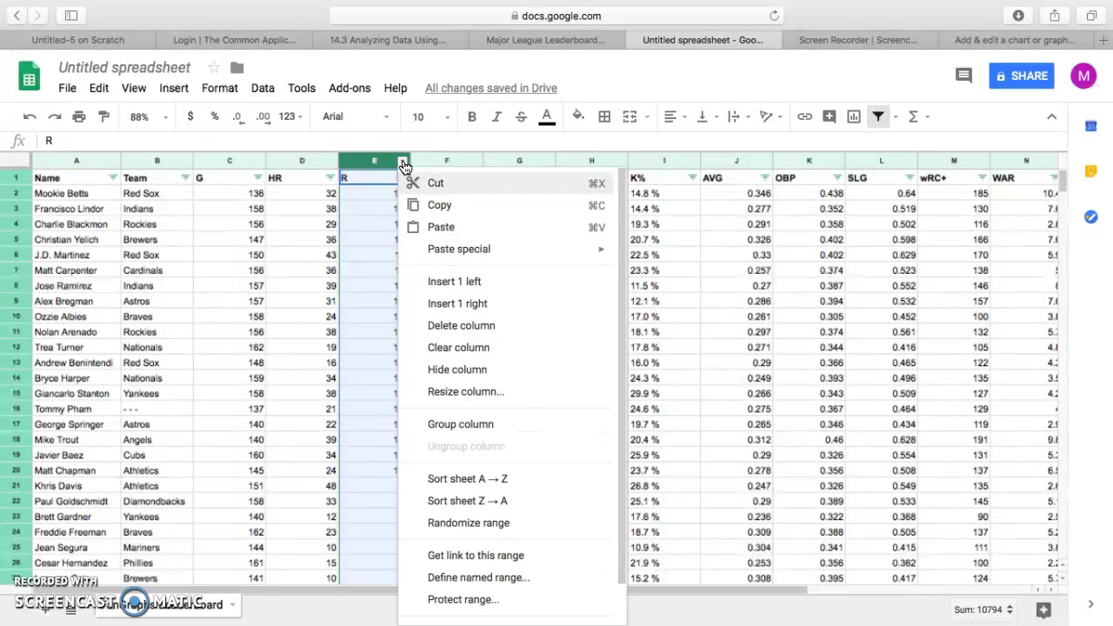
{"action": "left_click", "coordinate": [500, 485]}
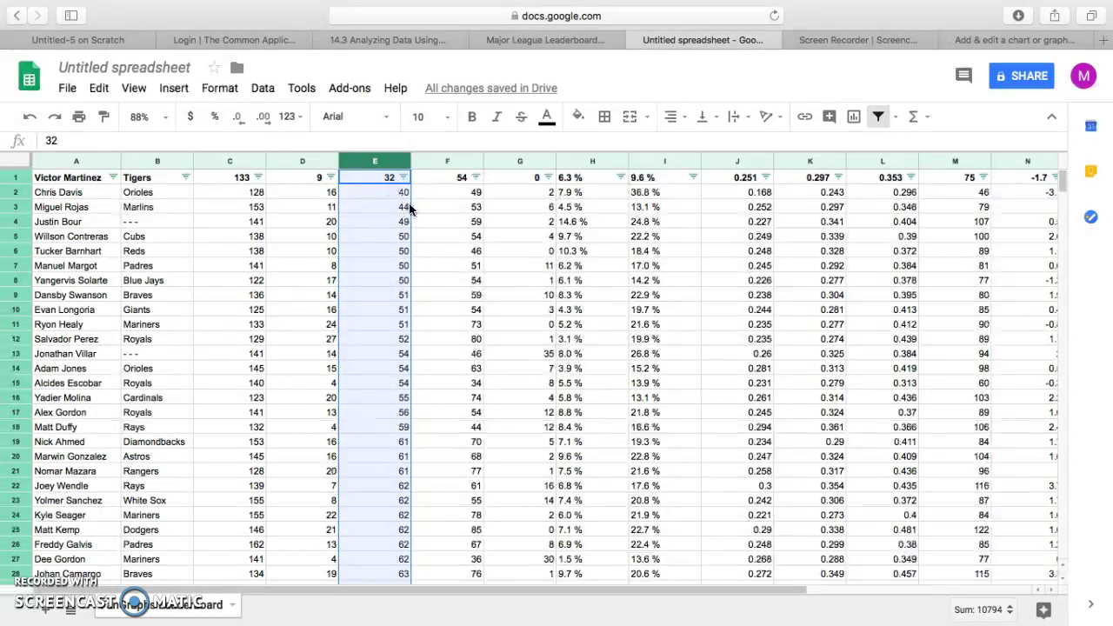
{"action": "scroll", "coordinate": [231, 251], "scroll_direction": "right", "scroll_amount": 1}
{"action": "scroll", "coordinate": [259, 285], "scroll_direction": "left", "scroll_amount": 1}
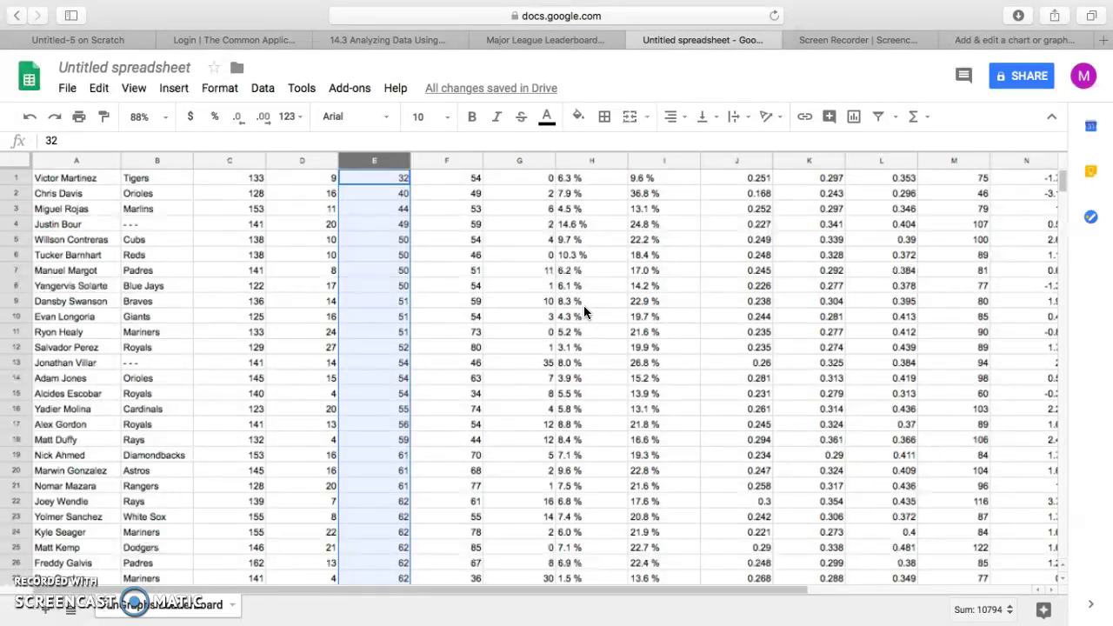
Sort the sheet by the WAR values in column N in descending order, Z → A
{"action": "scroll", "coordinate": [584, 312], "scroll_direction": "right", "scroll_amount": 2}
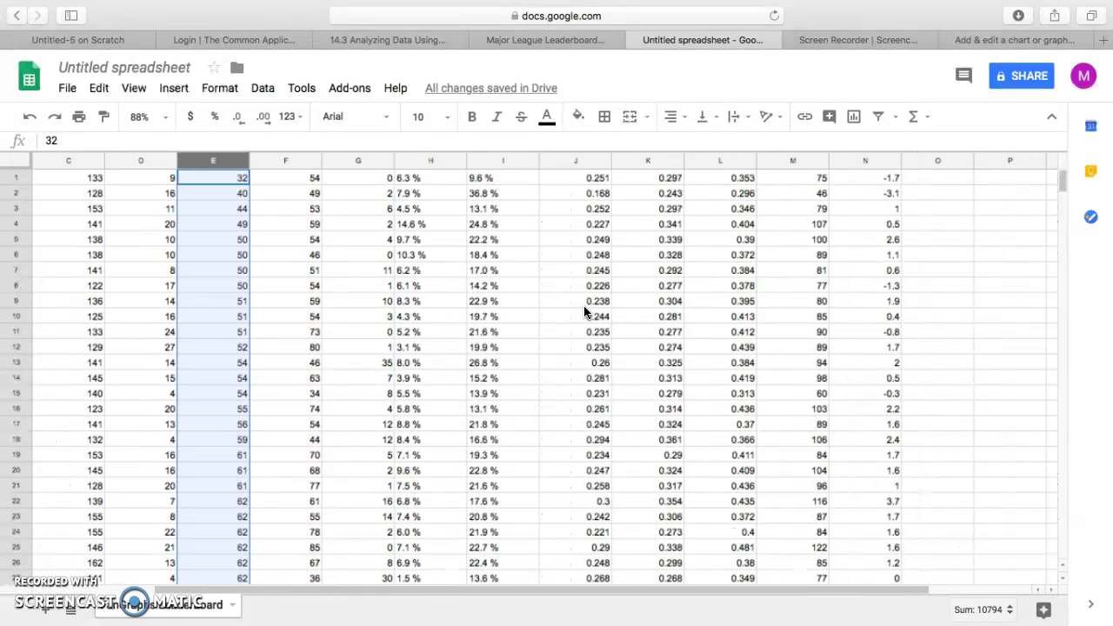
{"action": "left_click", "coordinate": [892, 163]}
{"action": "left_click", "coordinate": [892, 162]}
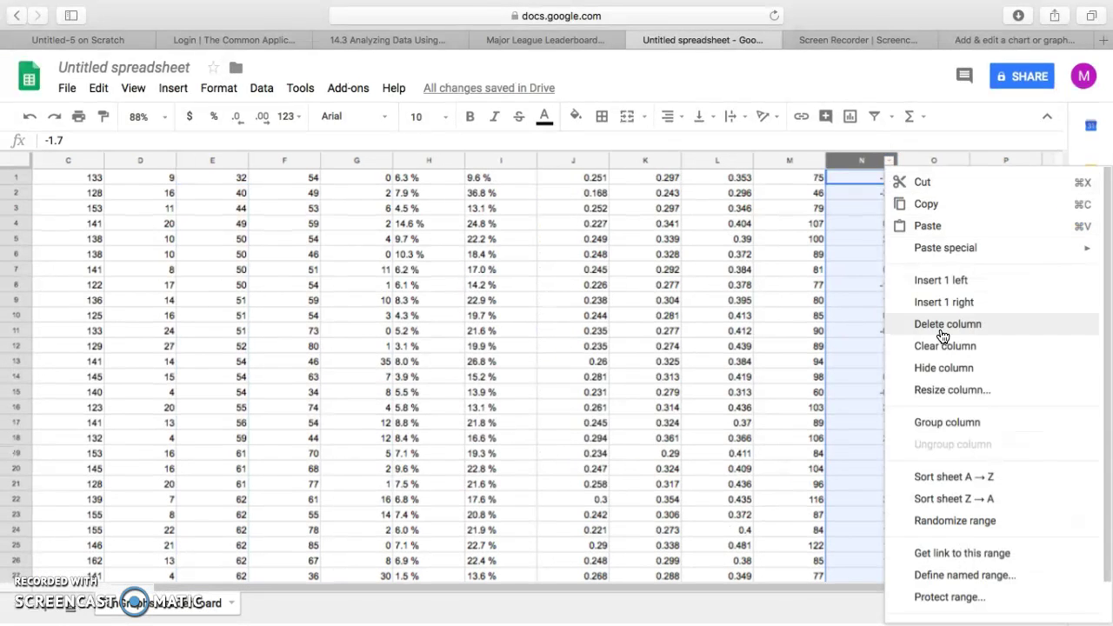
{"action": "left_click", "coordinate": [966, 503]}
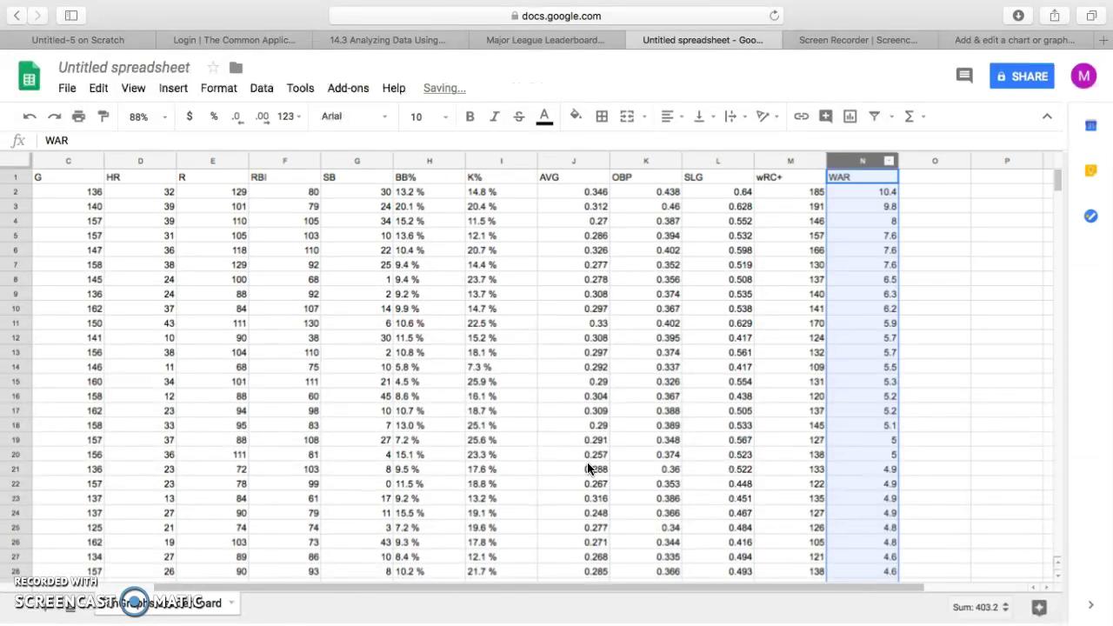
Create a filter on the selected WAR column
{"action": "scroll", "coordinate": [480, 455], "scroll_direction": "left", "scroll_amount": 1}
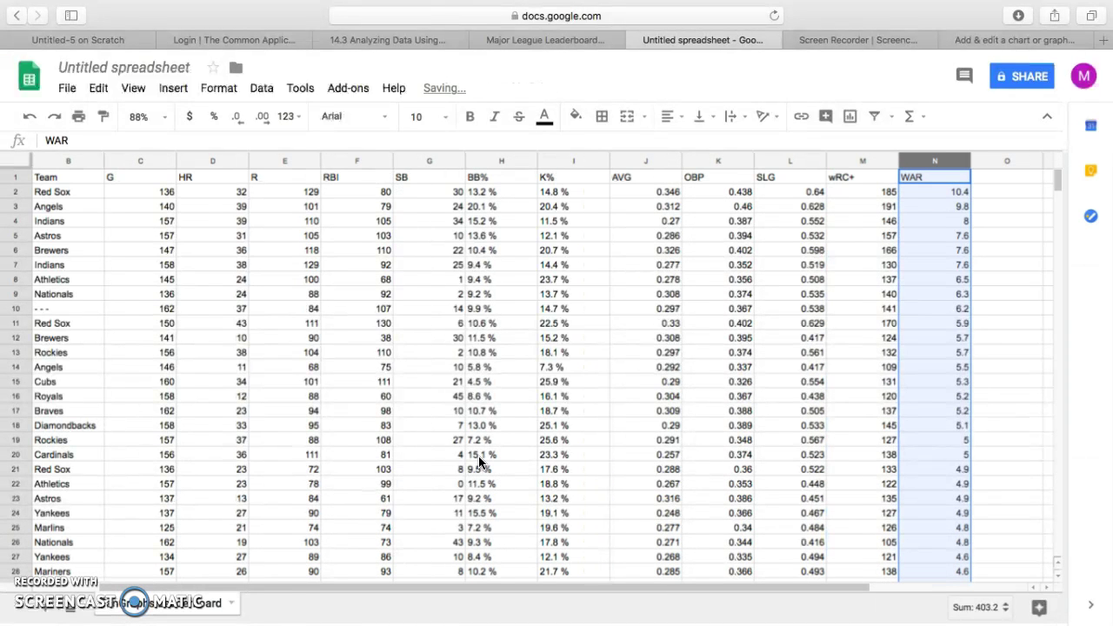
{"action": "scroll", "coordinate": [478, 457], "scroll_direction": "left", "scroll_amount": 1}
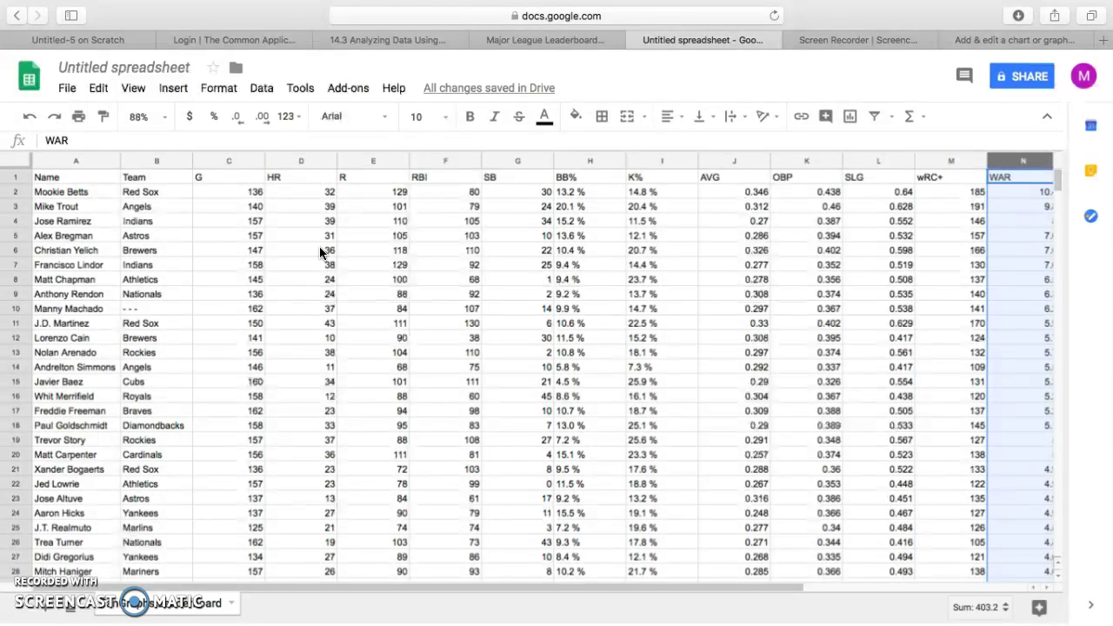
{"action": "left_click", "coordinate": [265, 89]}
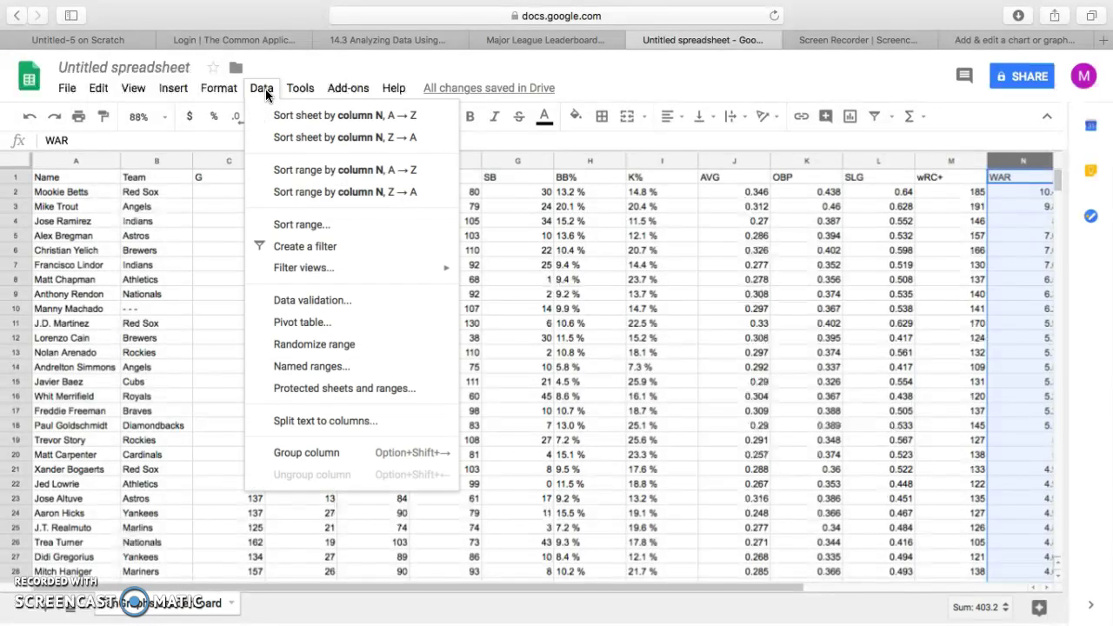
{"action": "left_click", "coordinate": [337, 249]}
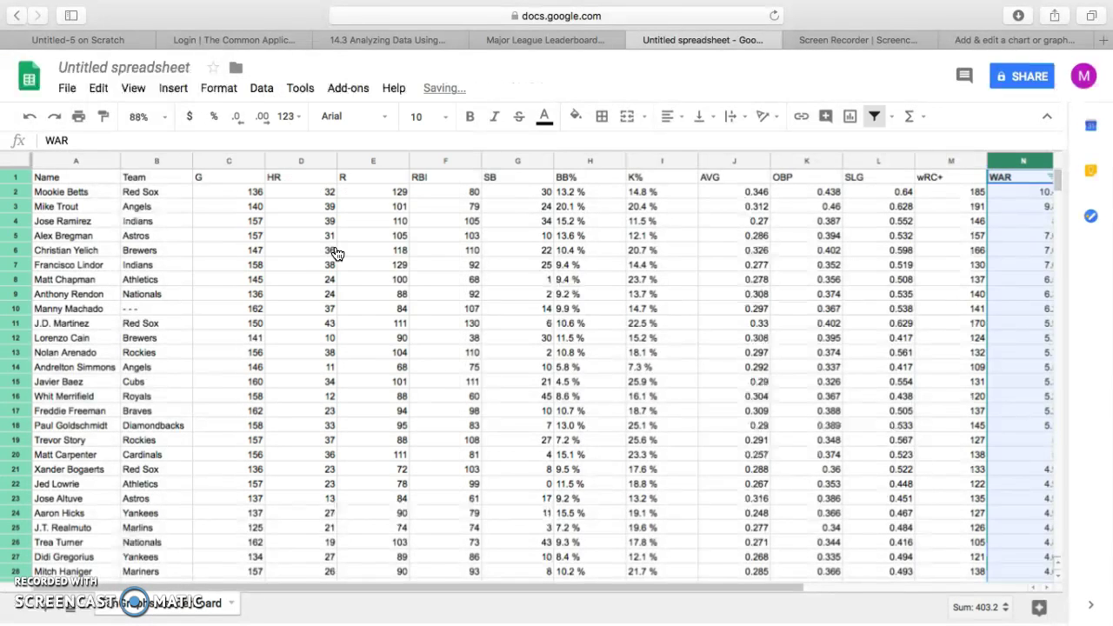
Select the whole player table with its header row and create a new filter view for the range A1:Q146
{"action": "left_click_drag", "start_coordinate": [45, 179], "coordinate": [905, 455]}
{"action": "scroll", "coordinate": [545, 355], "scroll_direction": "up", "scroll_amount": 20}
{"action": "scroll", "coordinate": [545, 355], "scroll_direction": "left", "scroll_amount": 3}
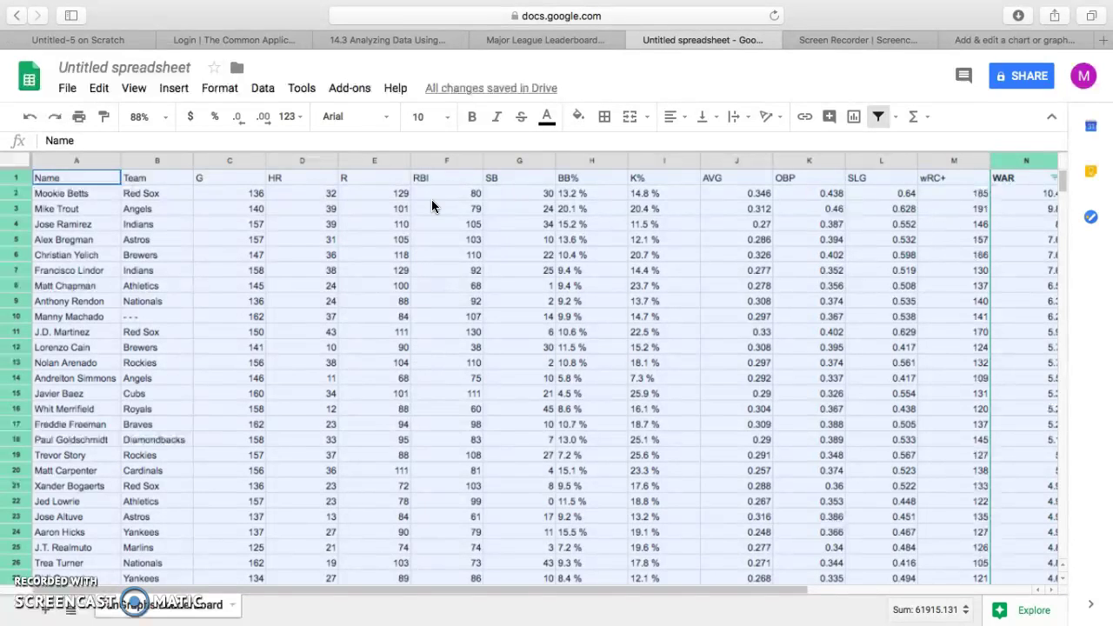
{"action": "left_click", "coordinate": [898, 123]}
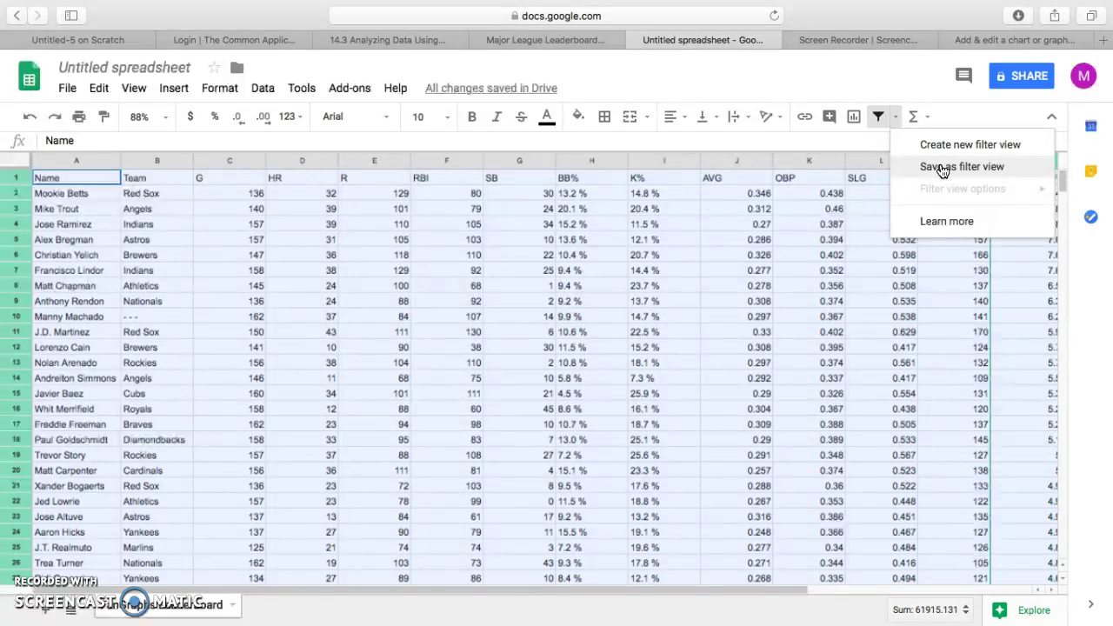
{"action": "left_click", "coordinate": [995, 148]}
Rename the new filter view as 20-20 Players
{"action": "left_click", "coordinate": [128, 167]}
{"action": "key", "text": "BackSpace"}
{"action": "key", "text": "BackSpace"}
{"action": "key", "text": "BackSpace"}
{"action": "key", "text": "BackSpace"}
{"action": "key", "text": "BackSpace"}
{"action": "key", "text": "BackSpace"}
{"action": "key", "text": "BackSpace"}
{"action": "key", "text": "BackSpace"}
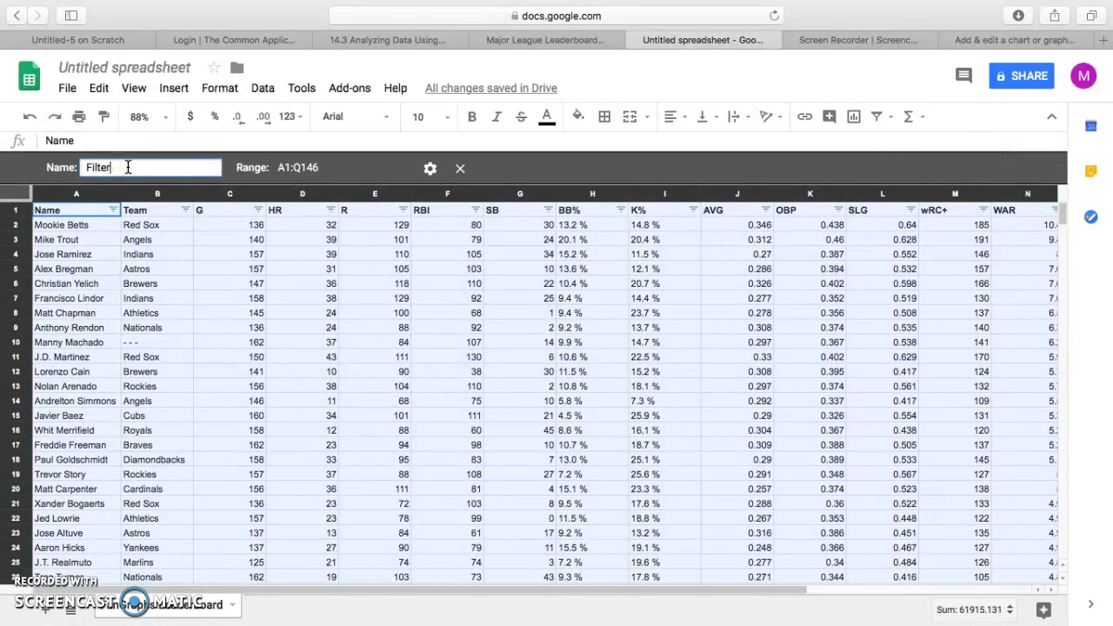
{"action": "type", "text": "20-2"}
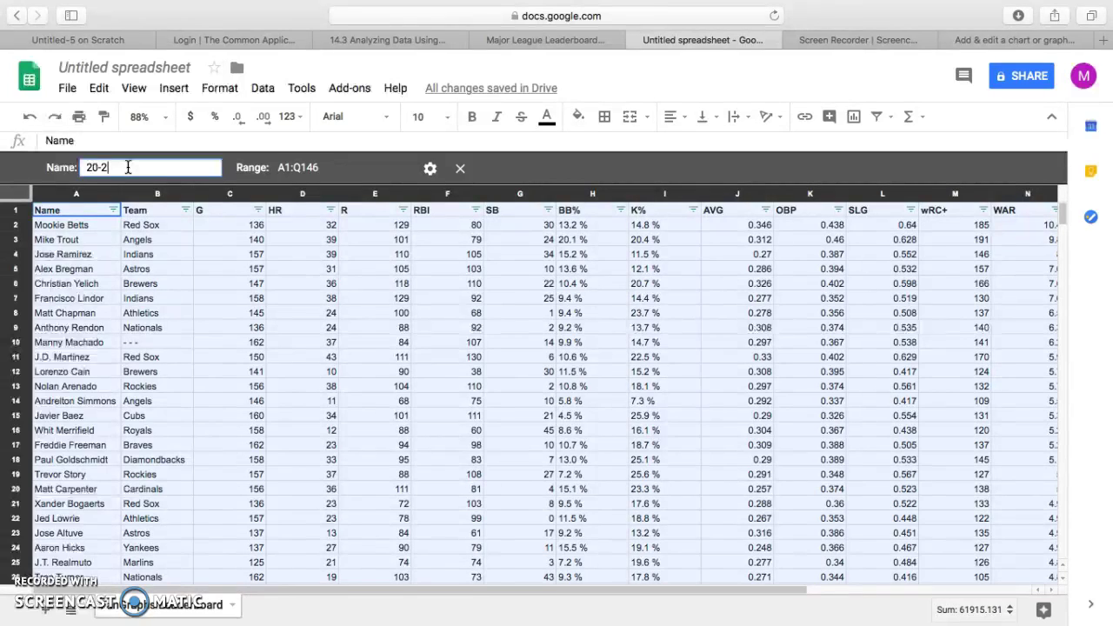
{"action": "type", "text": "0 Players"}
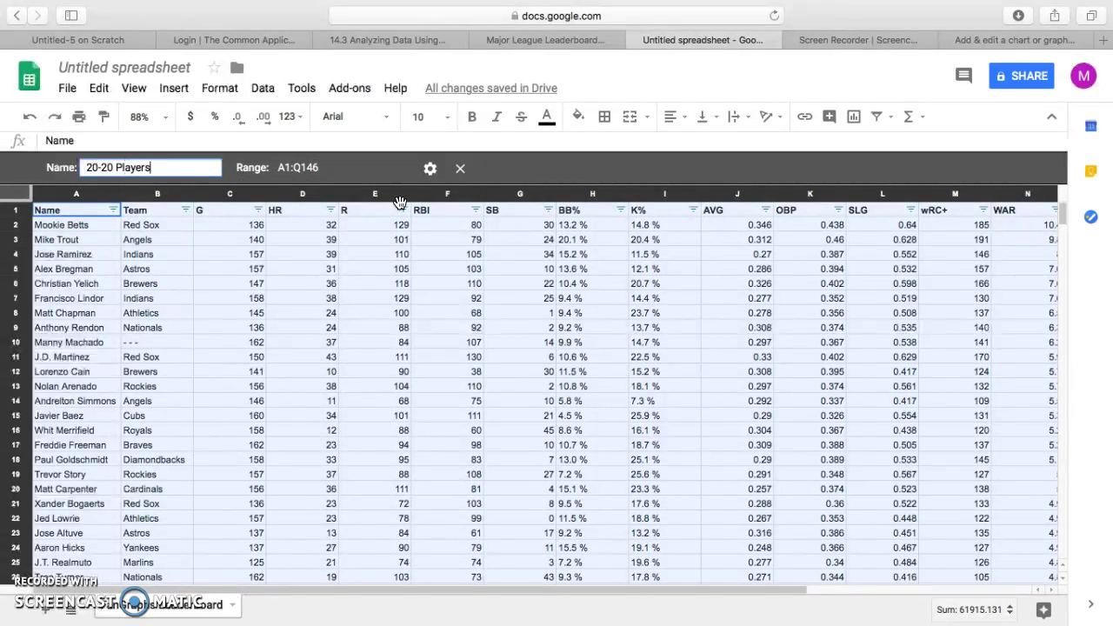
Filter the HR column by condition to show only values greater than or equal to 20
{"action": "left_click", "coordinate": [332, 211]}
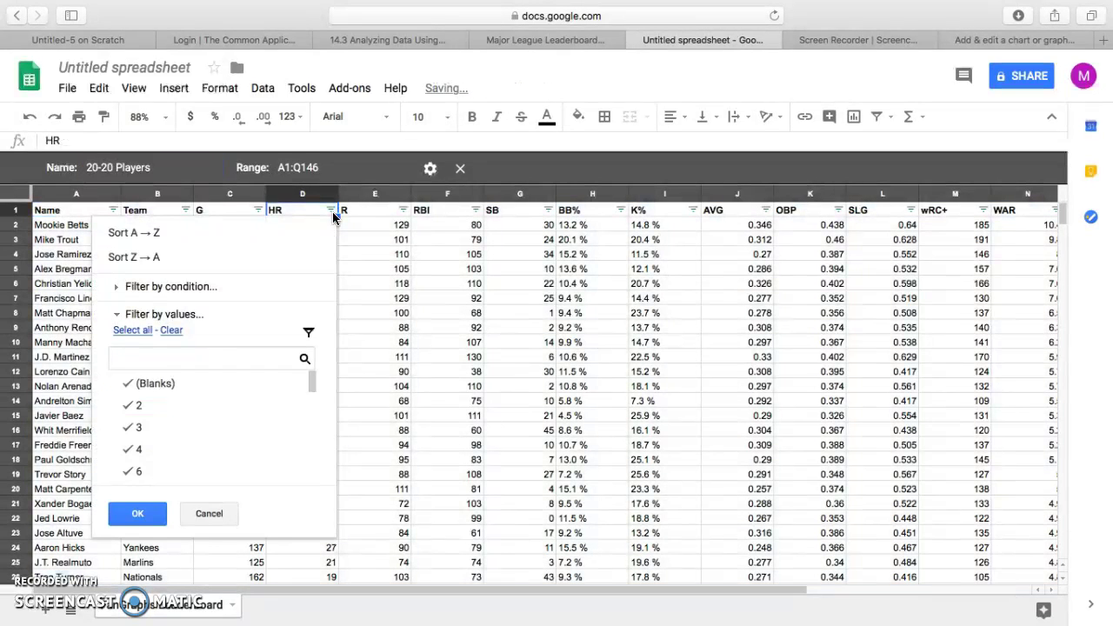
{"action": "left_click", "coordinate": [165, 286]}
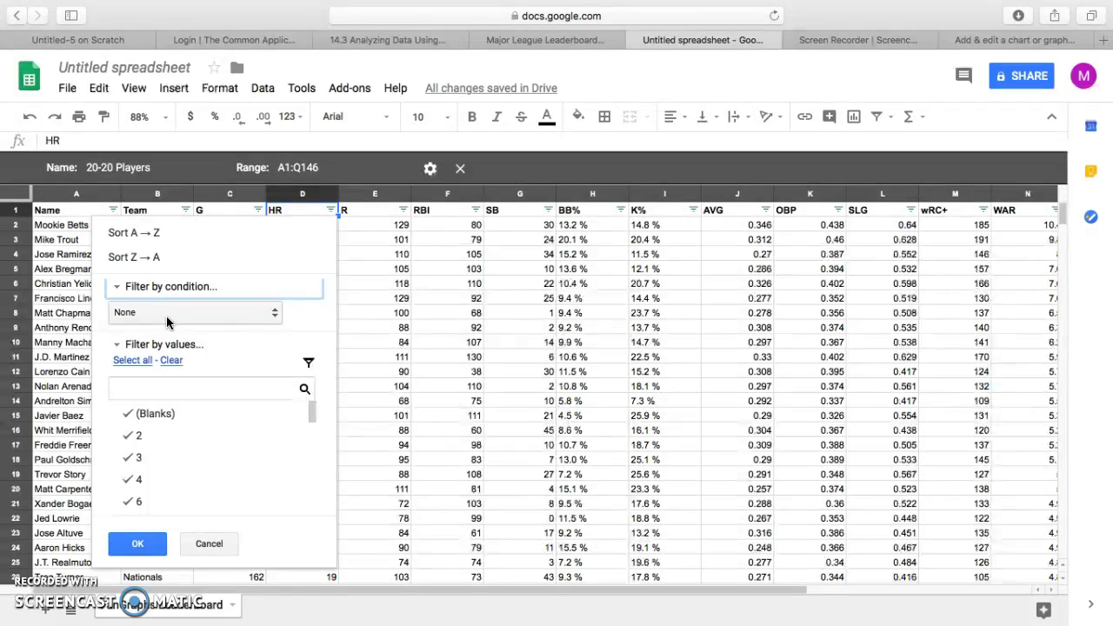
{"action": "left_click", "coordinate": [167, 315]}
{"action": "scroll", "coordinate": [239, 557], "scroll_direction": "down", "scroll_amount": 1}
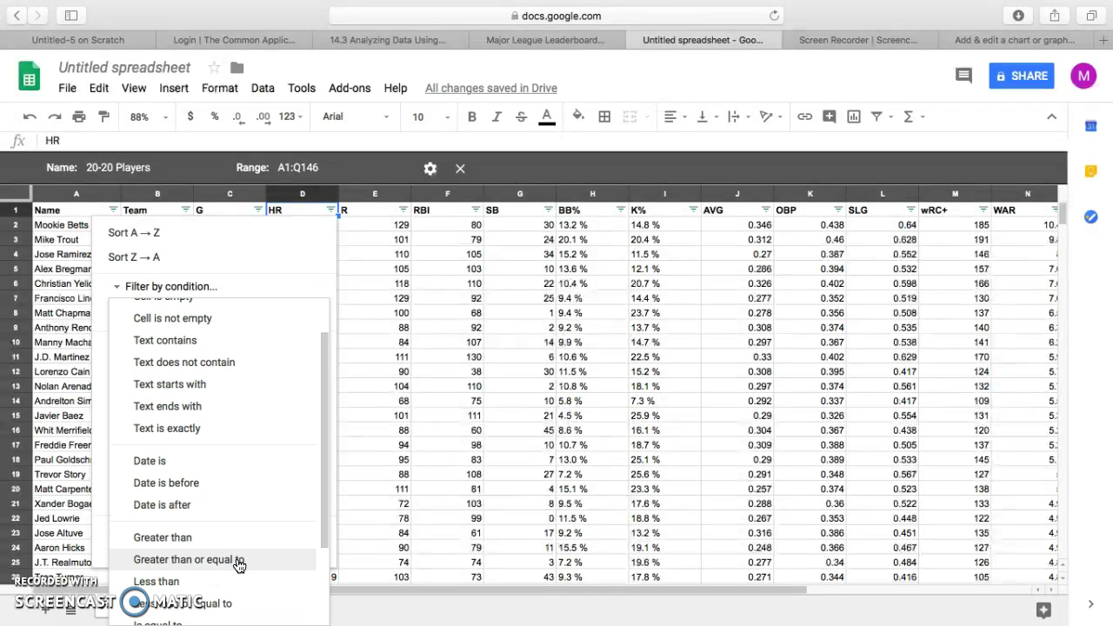
{"action": "left_click", "coordinate": [240, 561]}
{"action": "left_click", "coordinate": [200, 341]}
{"action": "type", "text": "20"}
{"action": "left_click", "coordinate": [137, 573]}
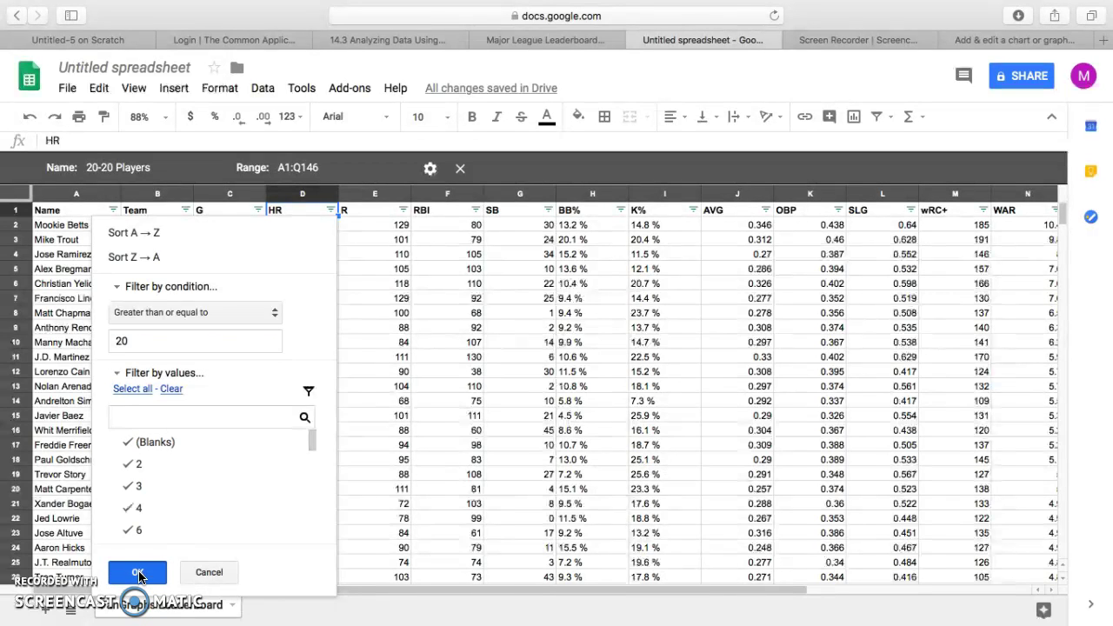
Filter the SB column by condition to show only values greater than or equal to 20
{"action": "left_click", "coordinate": [548, 210]}
{"action": "left_click", "coordinate": [387, 288]}
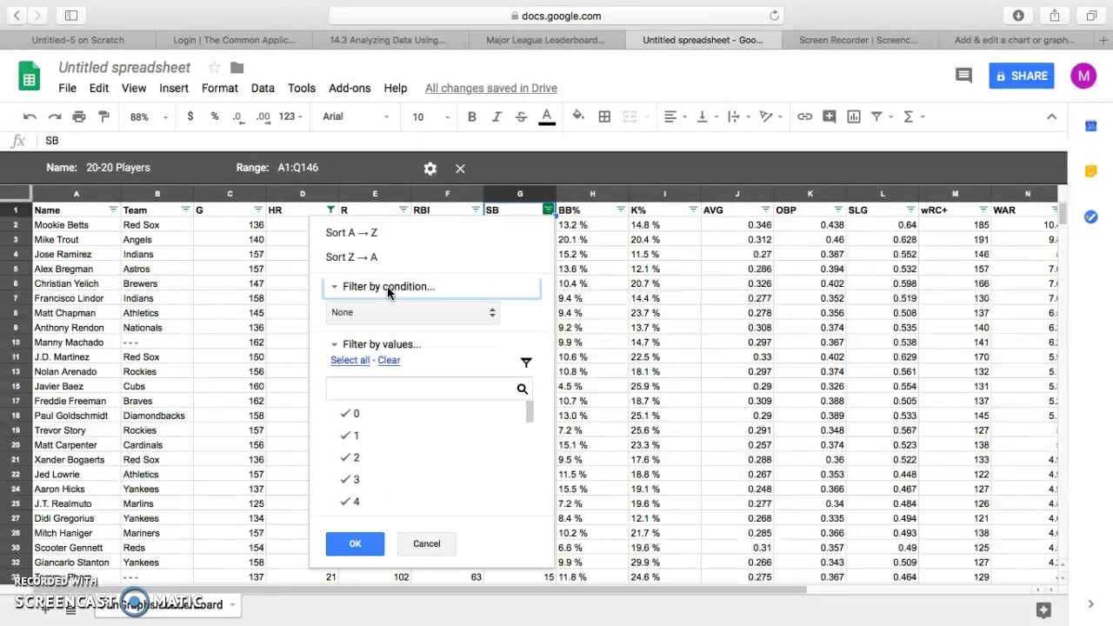
{"action": "left_click", "coordinate": [384, 309]}
{"action": "scroll", "coordinate": [422, 522], "scroll_direction": "down", "scroll_amount": 2}
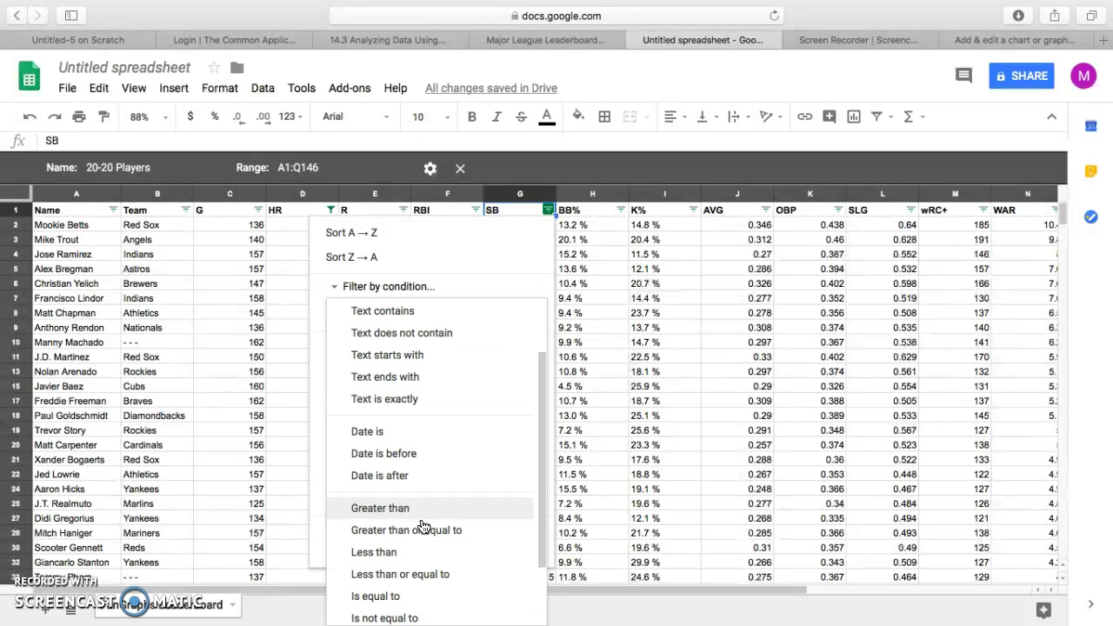
{"action": "left_click", "coordinate": [422, 530]}
{"action": "left_click", "coordinate": [403, 343]}
{"action": "type", "text": "20"}
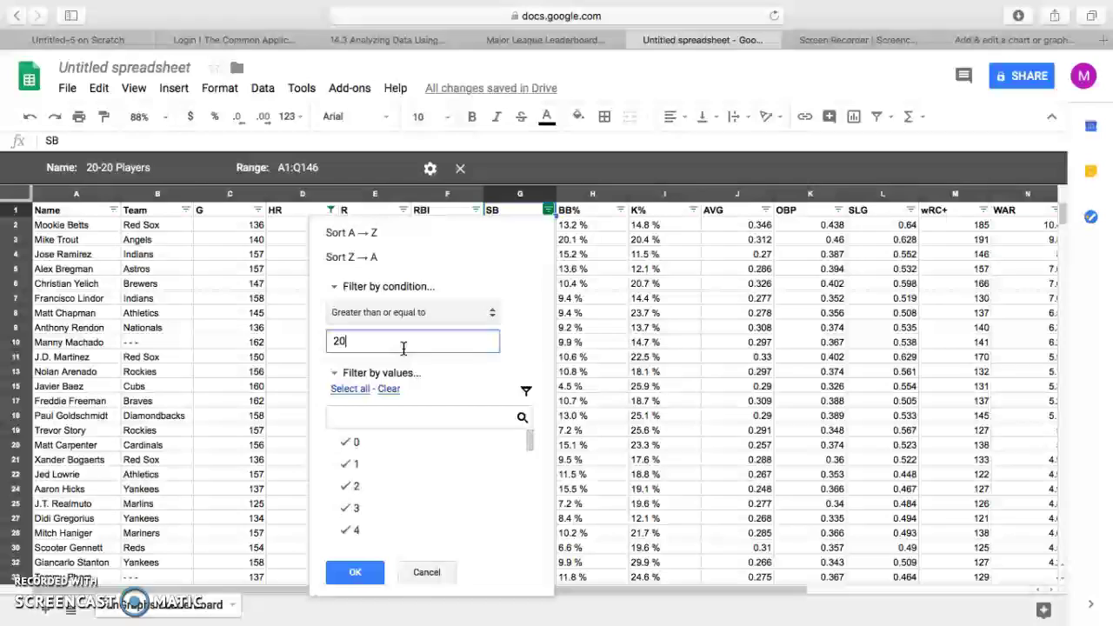
{"action": "left_click", "coordinate": [357, 572]}
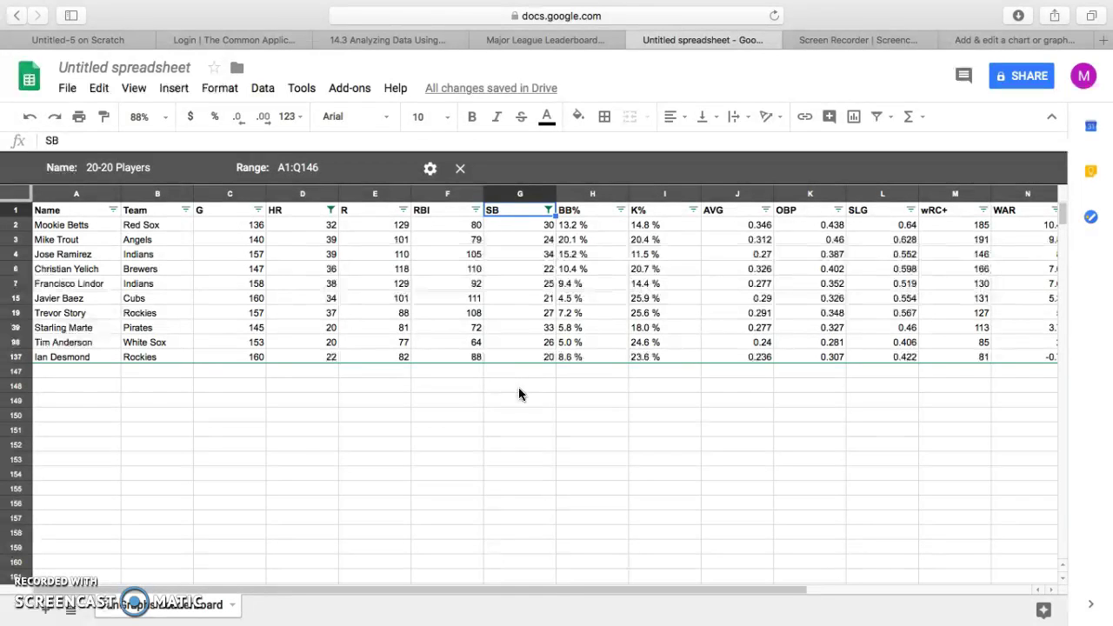
Insert a chart based on the filtered rows of the Name through SB columns, including the header row
{"action": "key", "text": "super+a"}
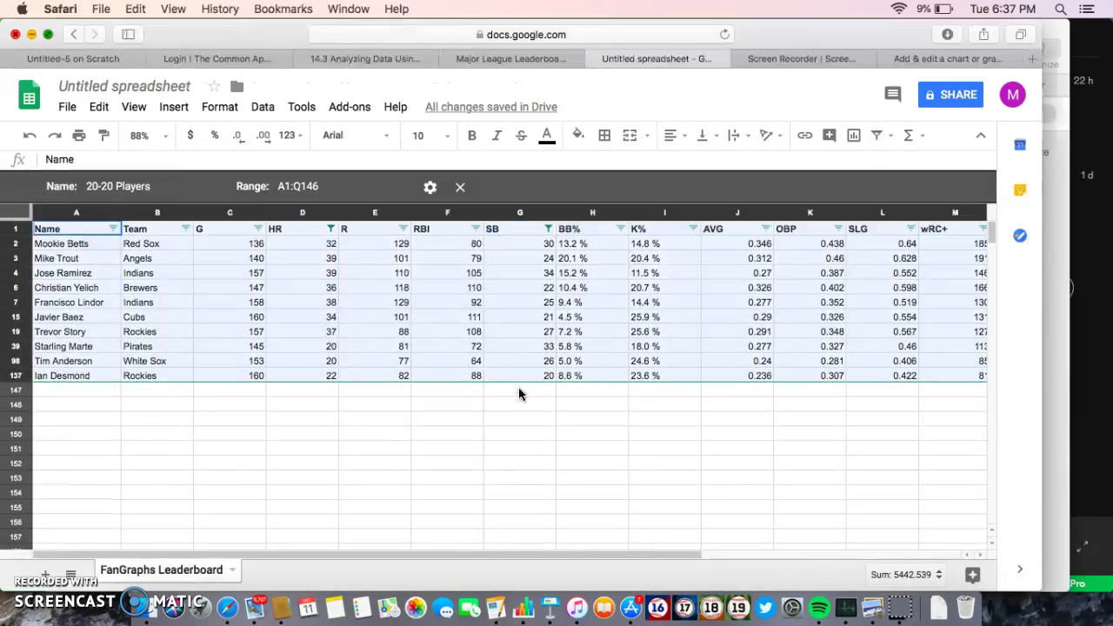
{"action": "left_click", "coordinate": [112, 417]}
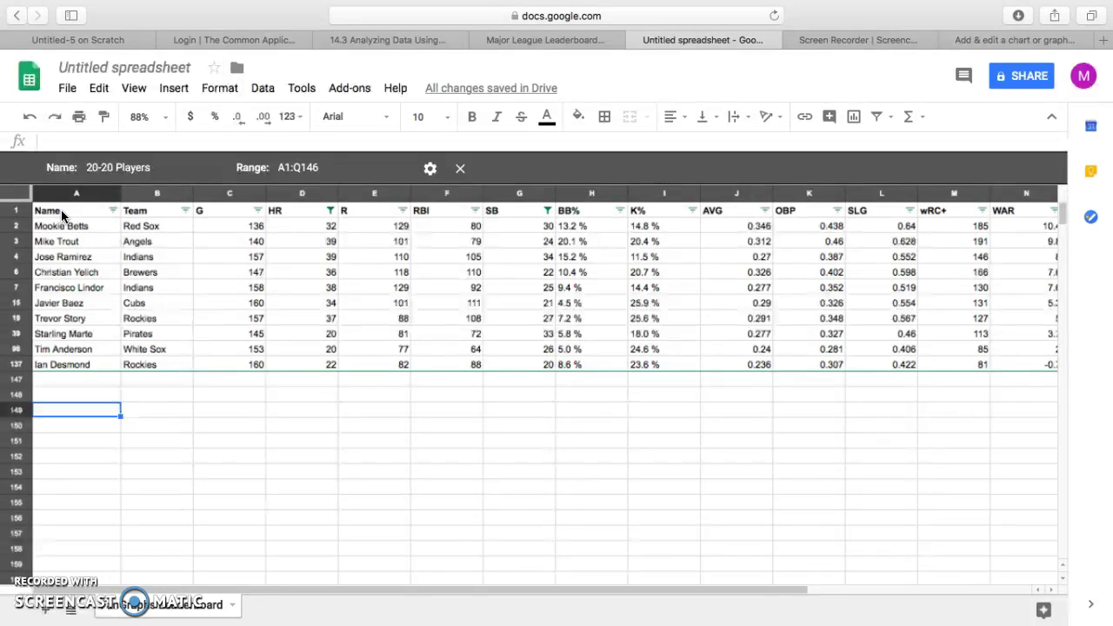
{"action": "left_click_drag", "start_coordinate": [62, 216], "coordinate": [525, 364]}
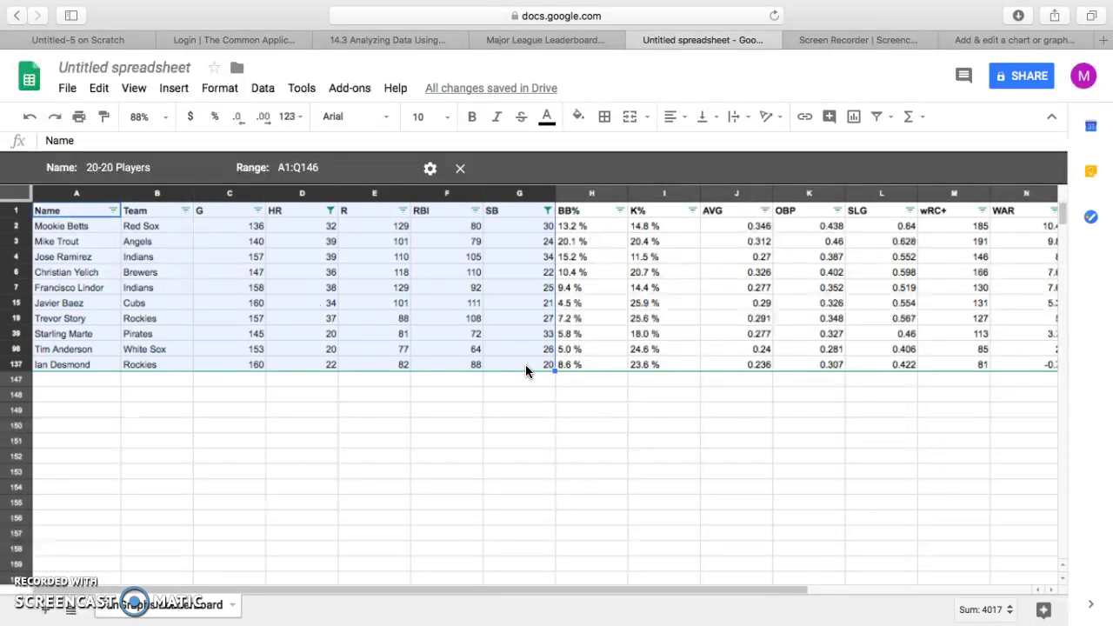
{"action": "left_click", "coordinate": [174, 88]}
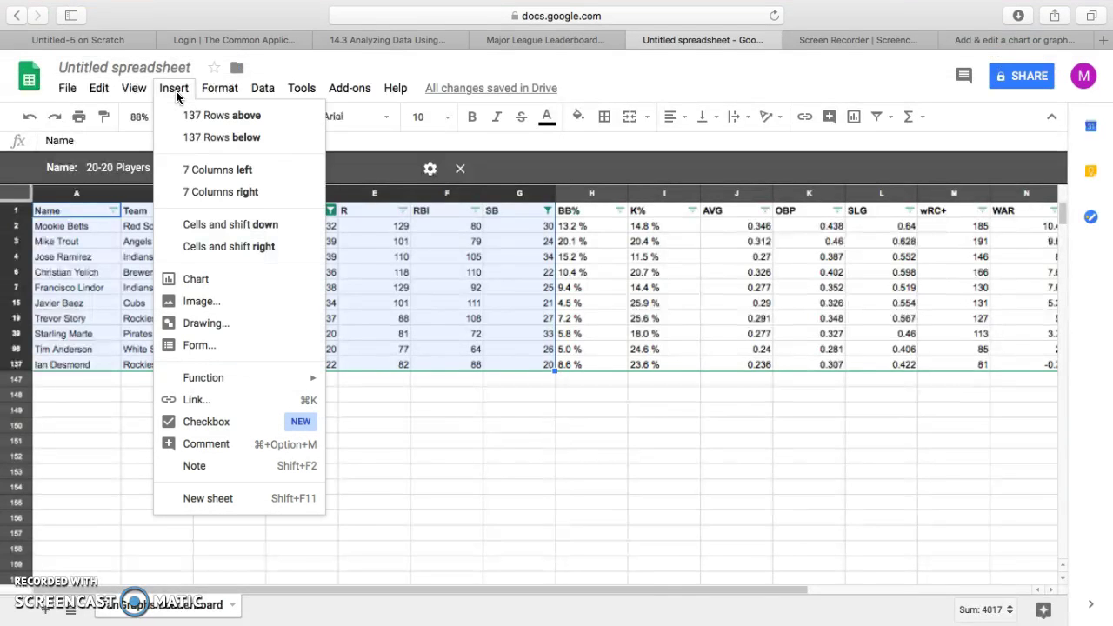
{"action": "left_click", "coordinate": [225, 283]}
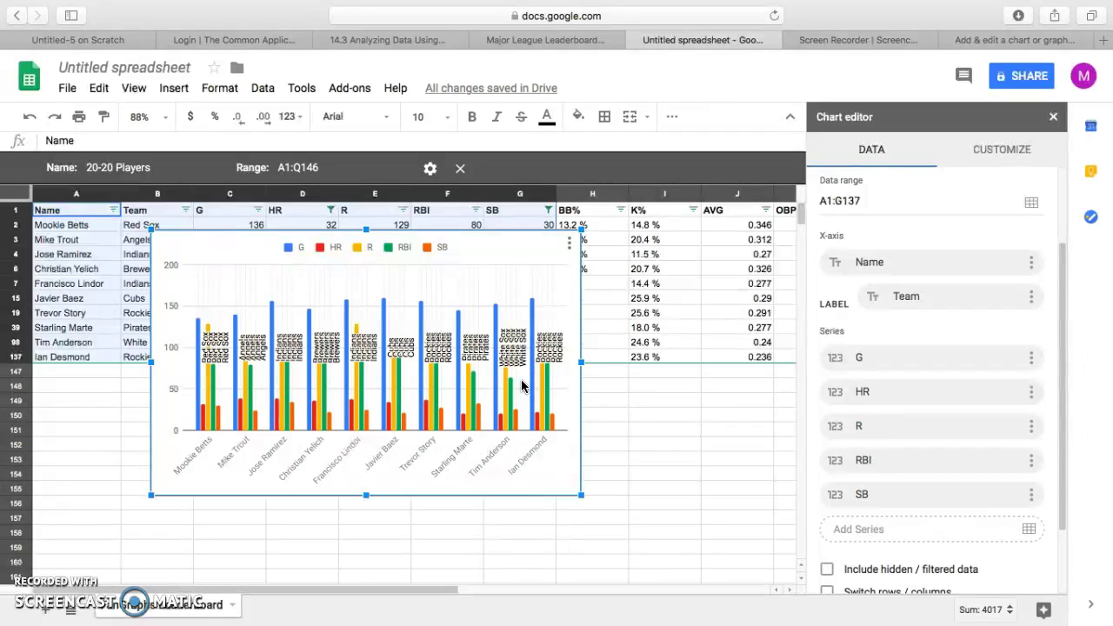
Remove the G, R and RBI series and the Team label from the chart, keeping only HR and SB by player name
{"action": "mouse_move", "coordinate": [547, 398]}
{"action": "left_click", "coordinate": [1031, 363]}
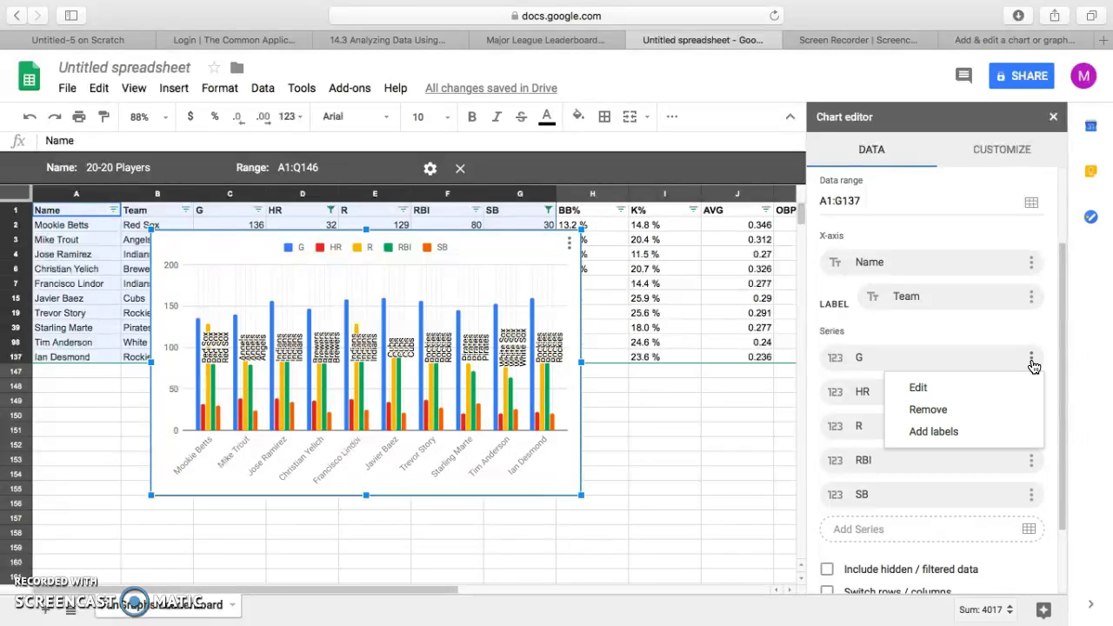
{"action": "left_click", "coordinate": [988, 410]}
{"action": "left_click", "coordinate": [1032, 445]}
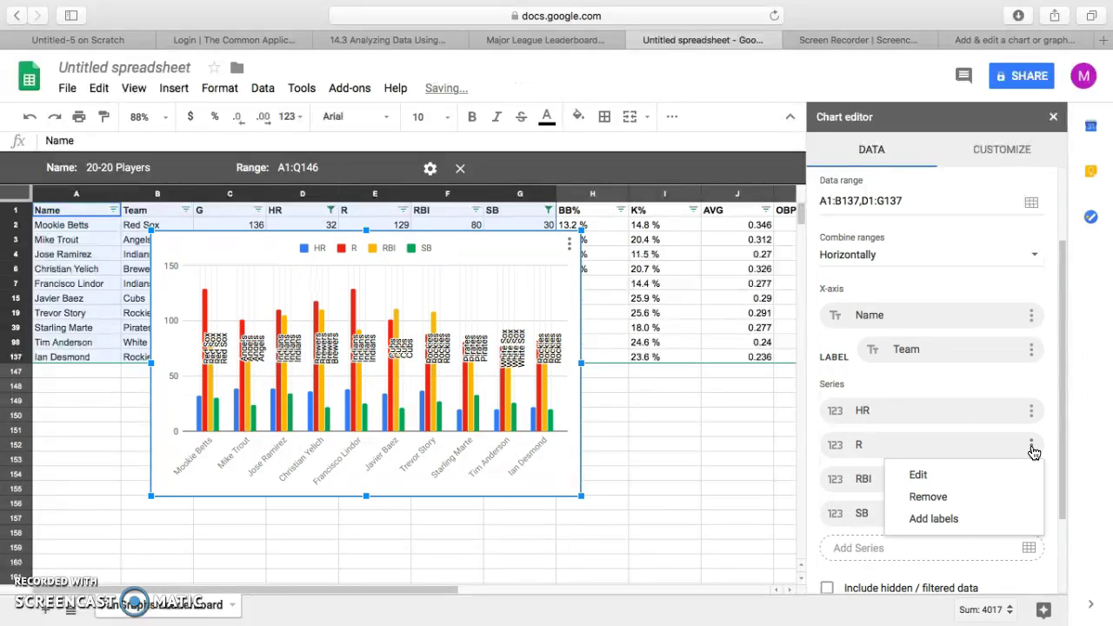
{"action": "left_click", "coordinate": [938, 499]}
{"action": "left_click", "coordinate": [1031, 446]}
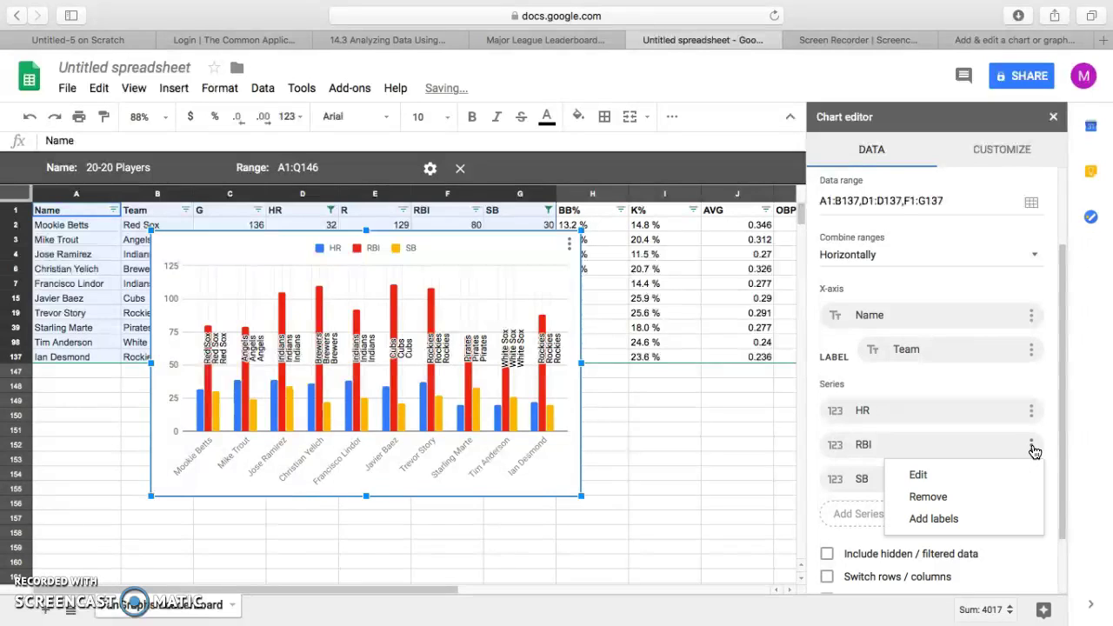
{"action": "left_click", "coordinate": [961, 497]}
{"action": "left_click", "coordinate": [1031, 349]}
{"action": "left_click", "coordinate": [977, 404]}
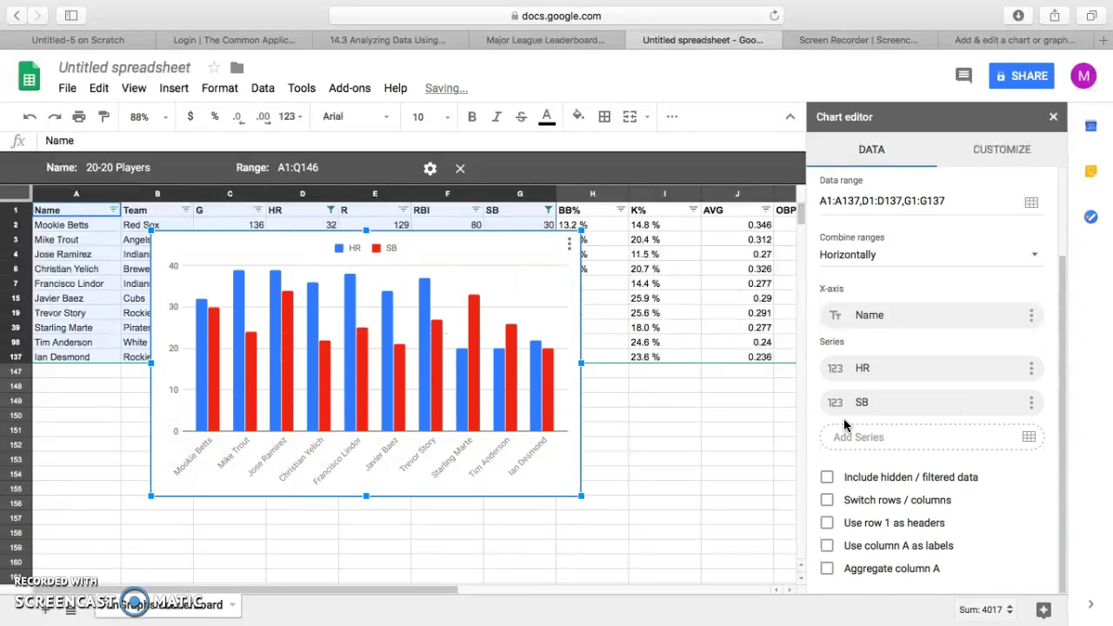
Close the chart editor, move the chart into the empty rows below the filtered player data, and deselect it
{"action": "scroll", "coordinate": [637, 439], "scroll_direction": "down", "scroll_amount": 3}
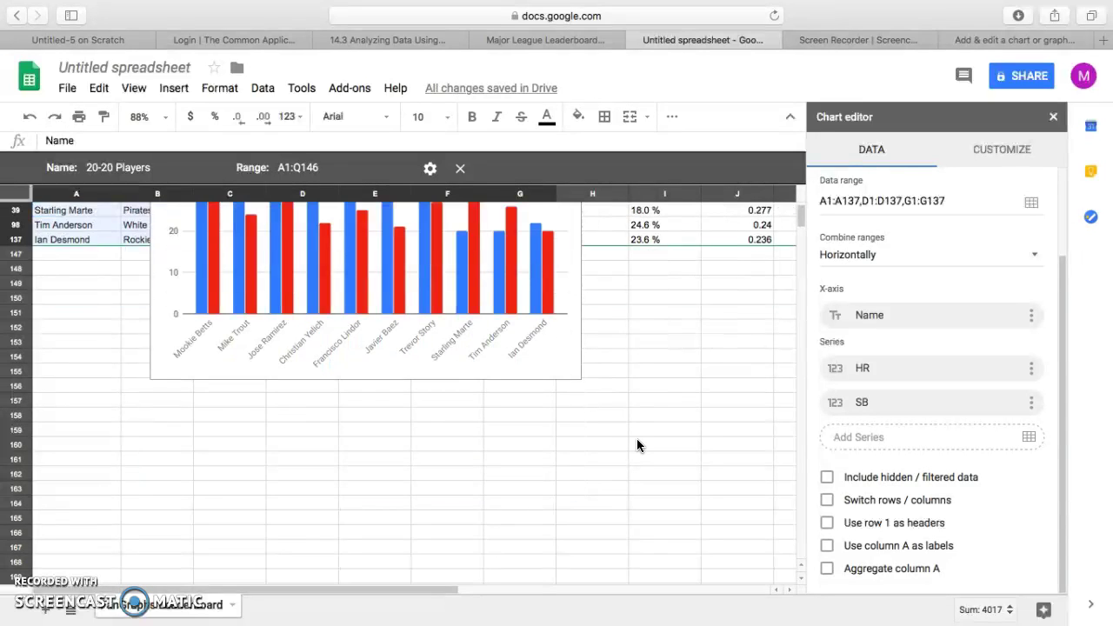
{"action": "scroll", "coordinate": [630, 450], "scroll_direction": "up", "scroll_amount": 3}
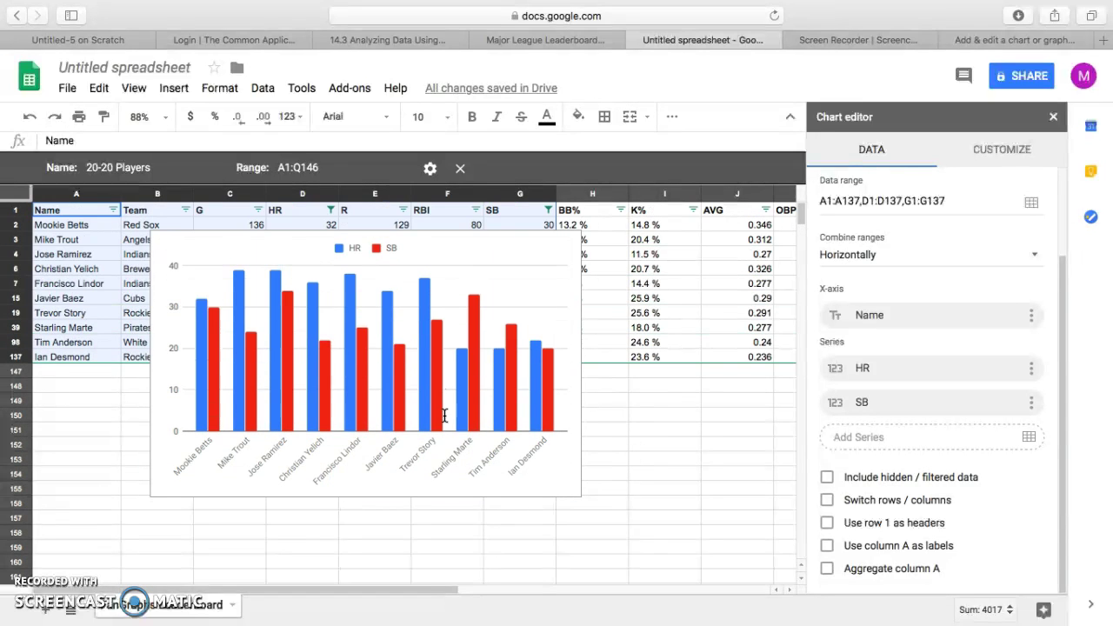
{"action": "left_click", "coordinate": [633, 461]}
{"action": "left_click", "coordinate": [532, 460]}
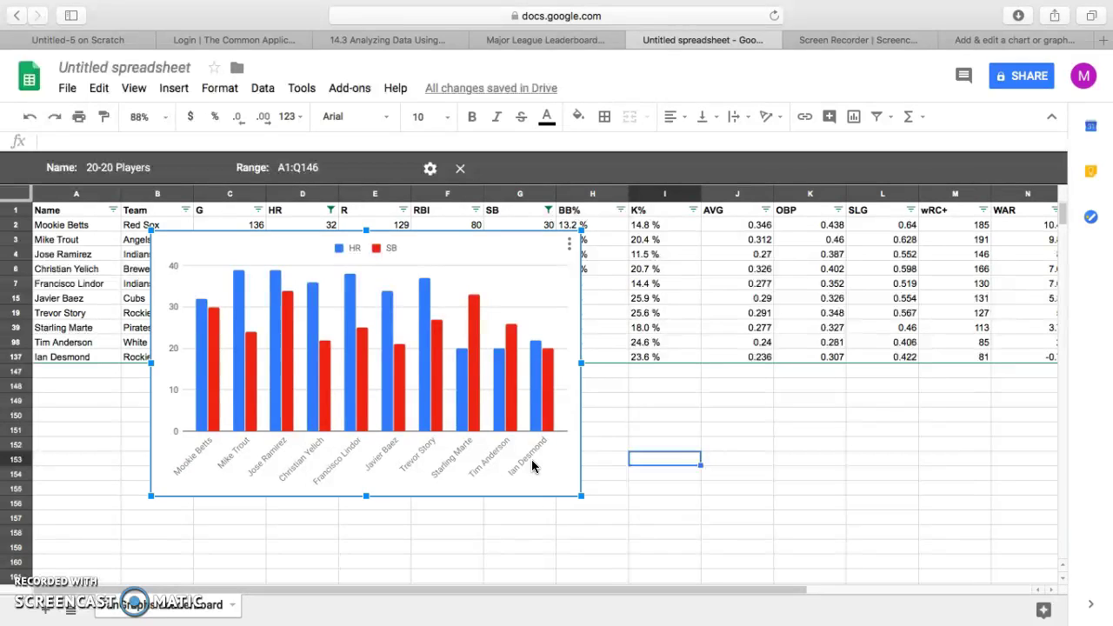
{"action": "left_click_drag", "start_coordinate": [531, 460], "coordinate": [659, 615]}
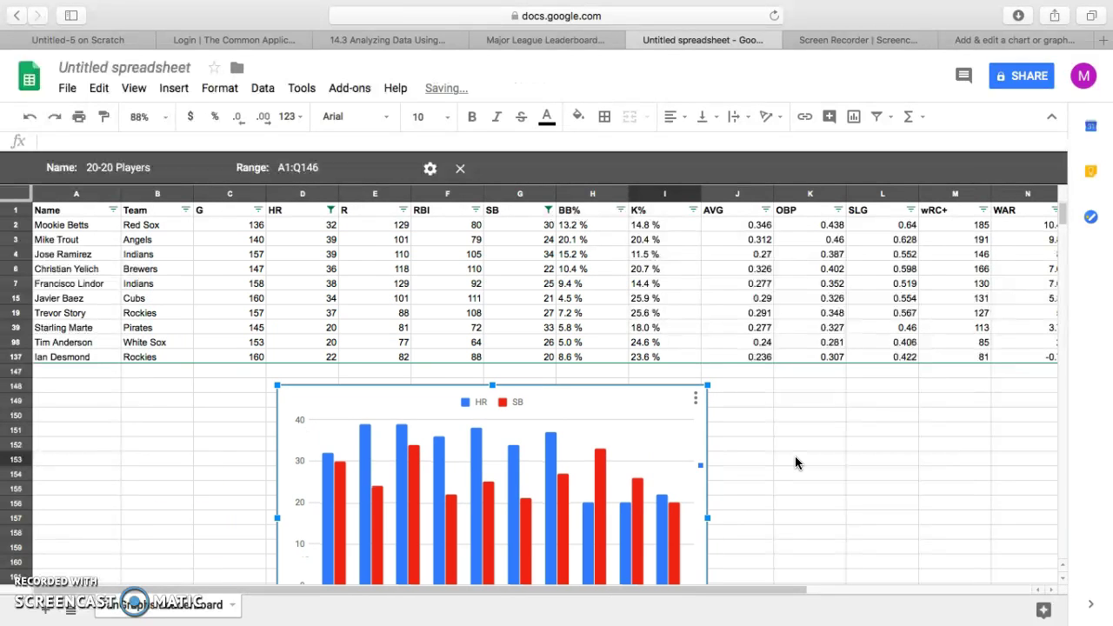
{"action": "scroll", "coordinate": [795, 456], "scroll_direction": "down", "scroll_amount": 5}
{"action": "scroll", "coordinate": [795, 456], "scroll_direction": "up", "scroll_amount": 4}
{"action": "scroll", "coordinate": [795, 456], "scroll_direction": "down", "scroll_amount": 5}
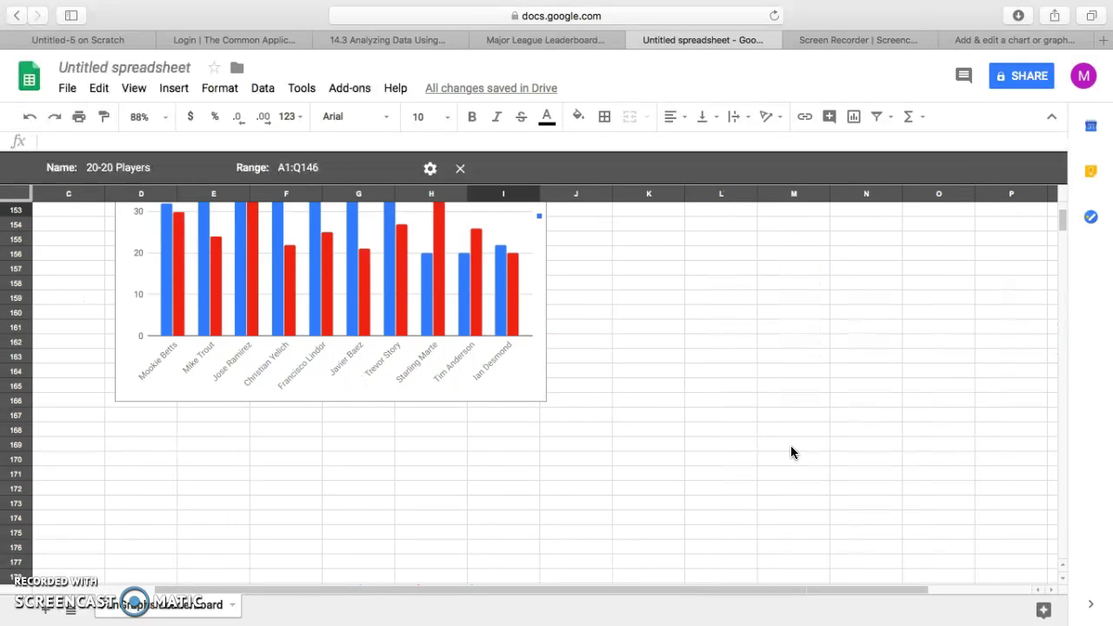
{"action": "scroll", "coordinate": [791, 445], "scroll_direction": "up", "scroll_amount": 4}
{"action": "left_click", "coordinate": [776, 421]}
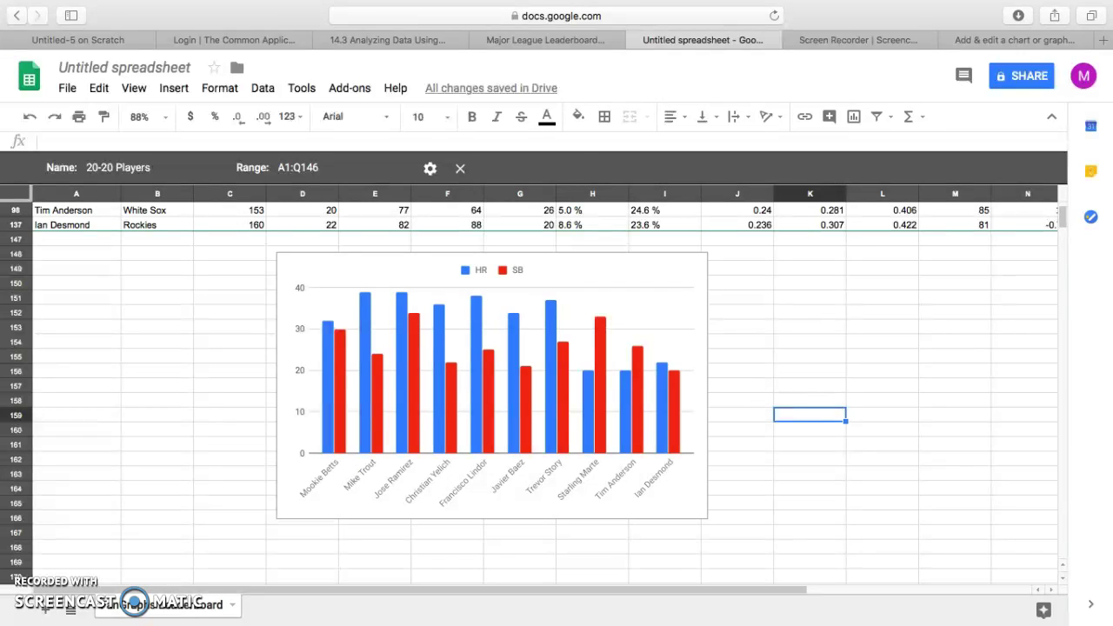
Take the browser window out of full-screen mode
{"action": "mouse_move", "coordinate": [50, 4]}
{"action": "left_click", "coordinate": [51, 35]}
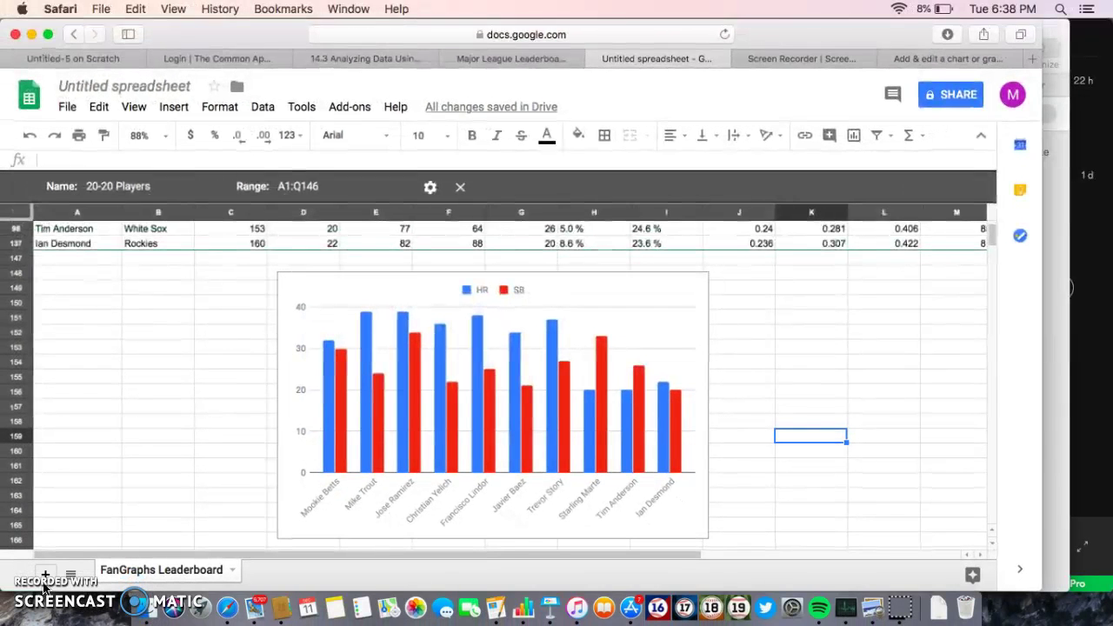